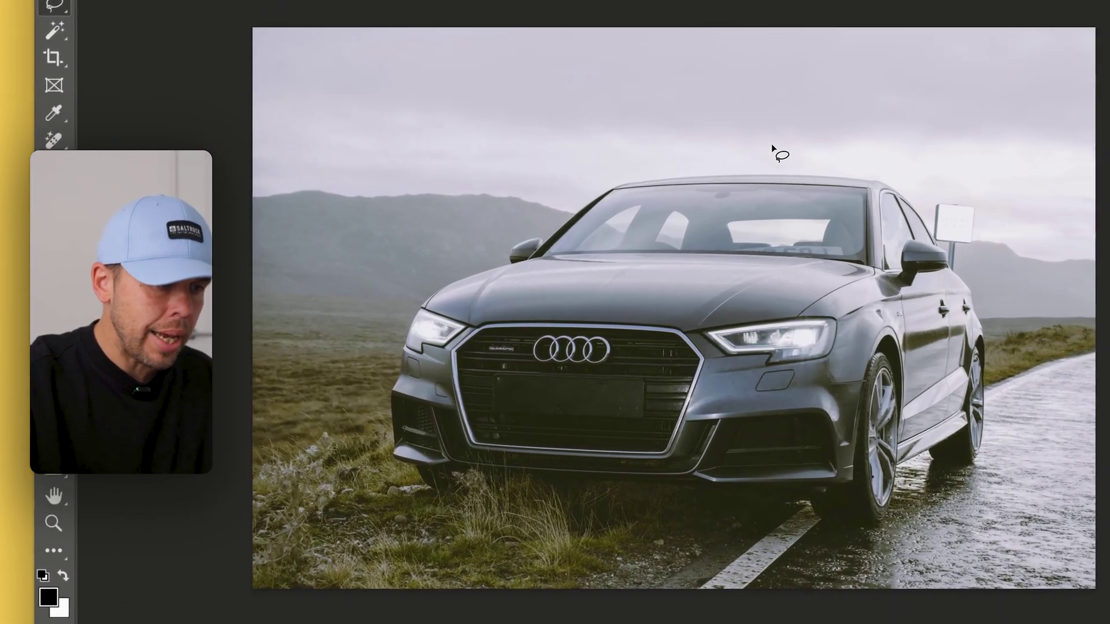
Step: Draw a loose lasso selection around the entire Audi, including some of the surrounding grass and road
left_click_drag(560, 224, 516, 229)
mouse_move(706, 149)
left_mouse_down()
mouse_move(596, 149)
mouse_move(398, 245)
mouse_move(341, 334)
mouse_move(370, 475)
mouse_move(606, 539)
left_mouse_up()
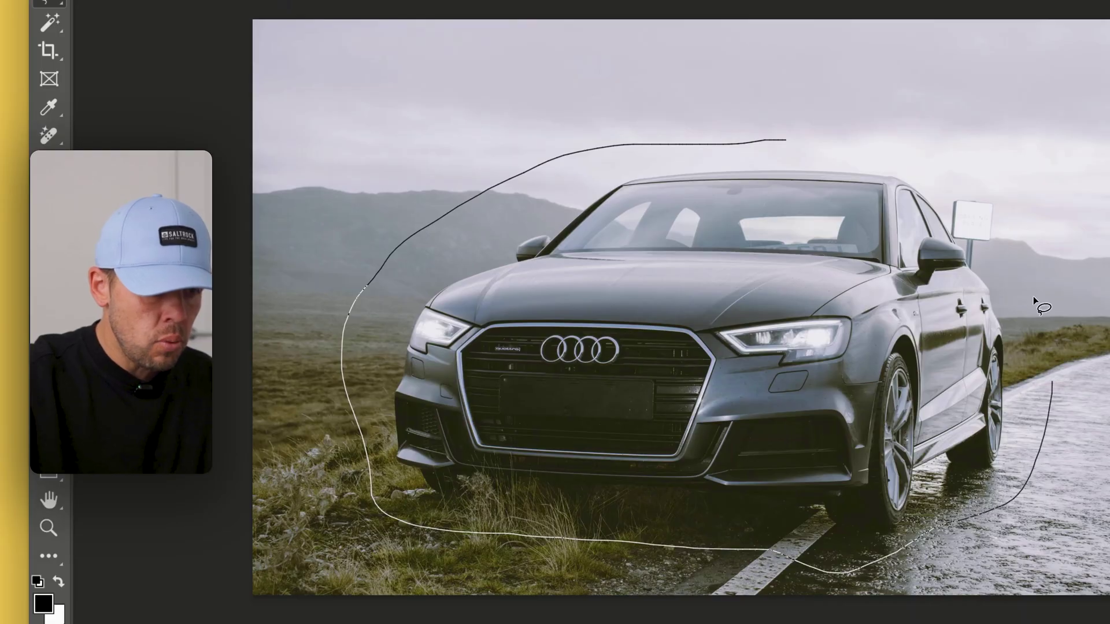
left_click_drag(773, 140, 778, 140)
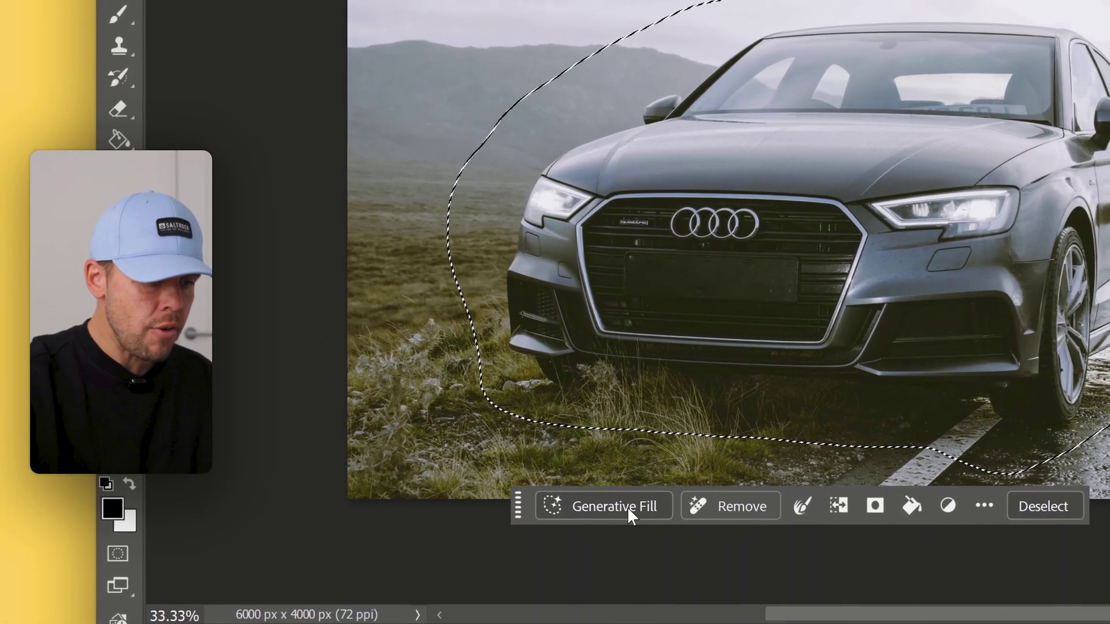
Step: Start a Generative Fill on the car selection and choose the Gemini 2.5 (Nano Banana) partner model
left_click(631, 504)
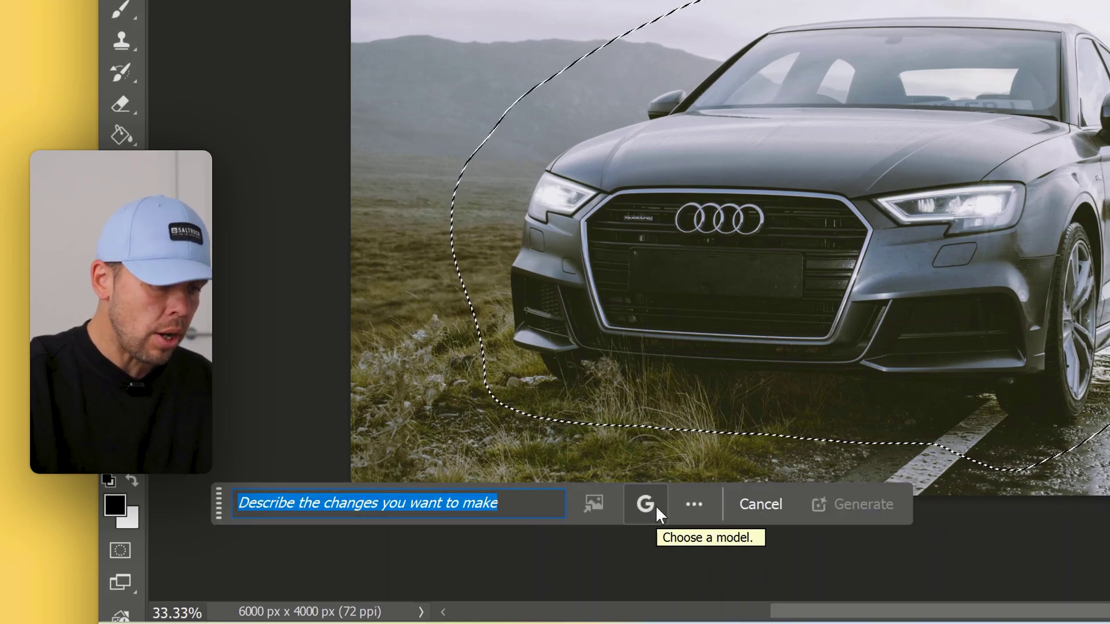
left_click(658, 513)
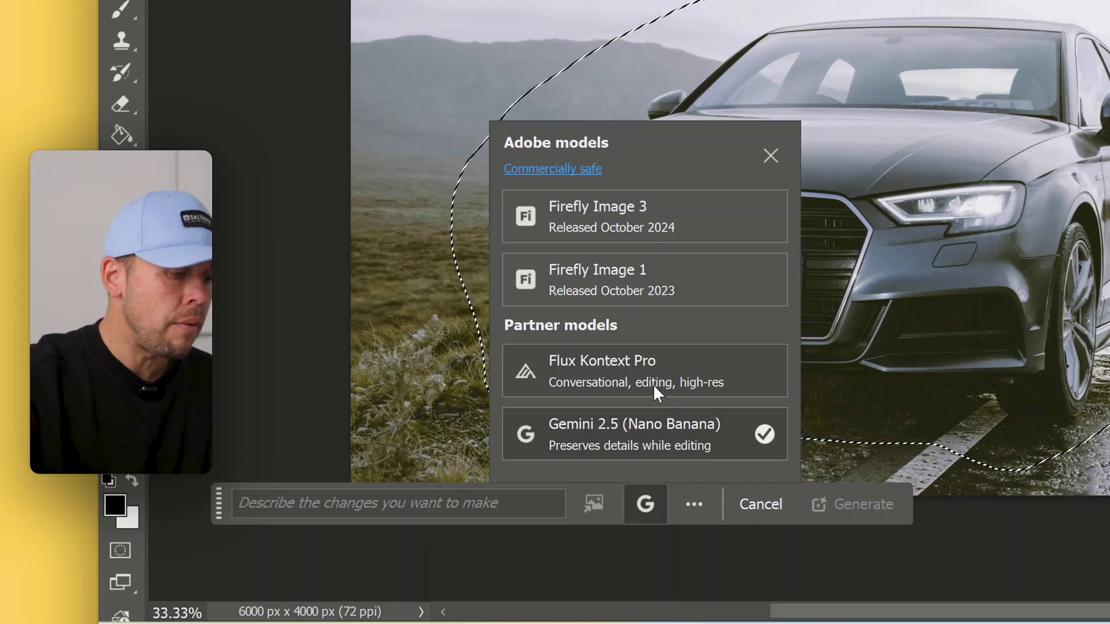
left_click(608, 438)
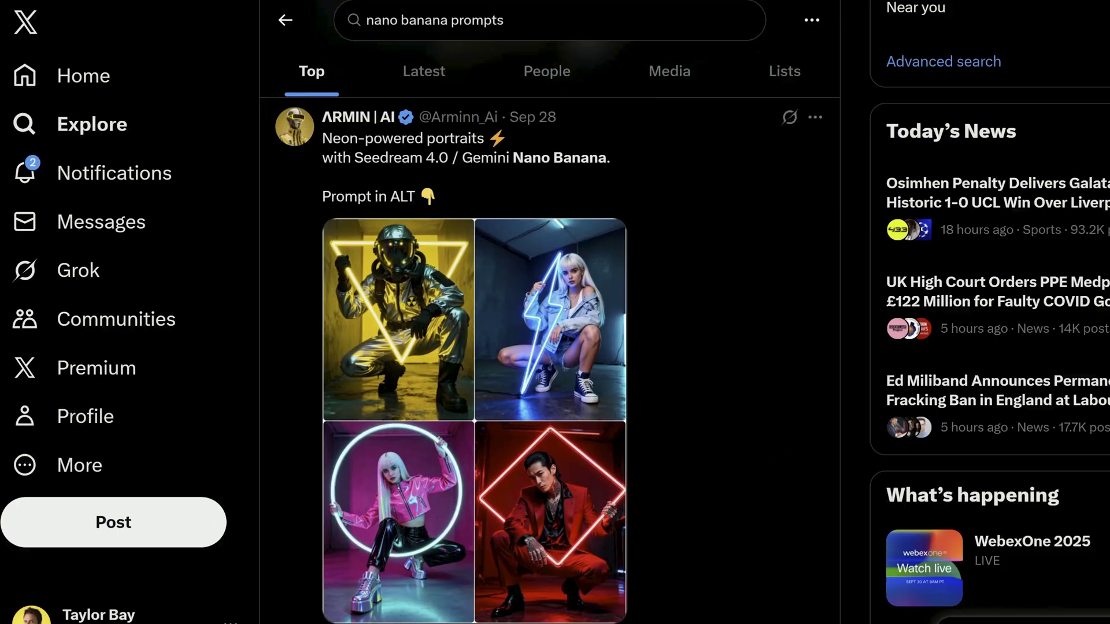
scroll(549, 346, "down", 3)
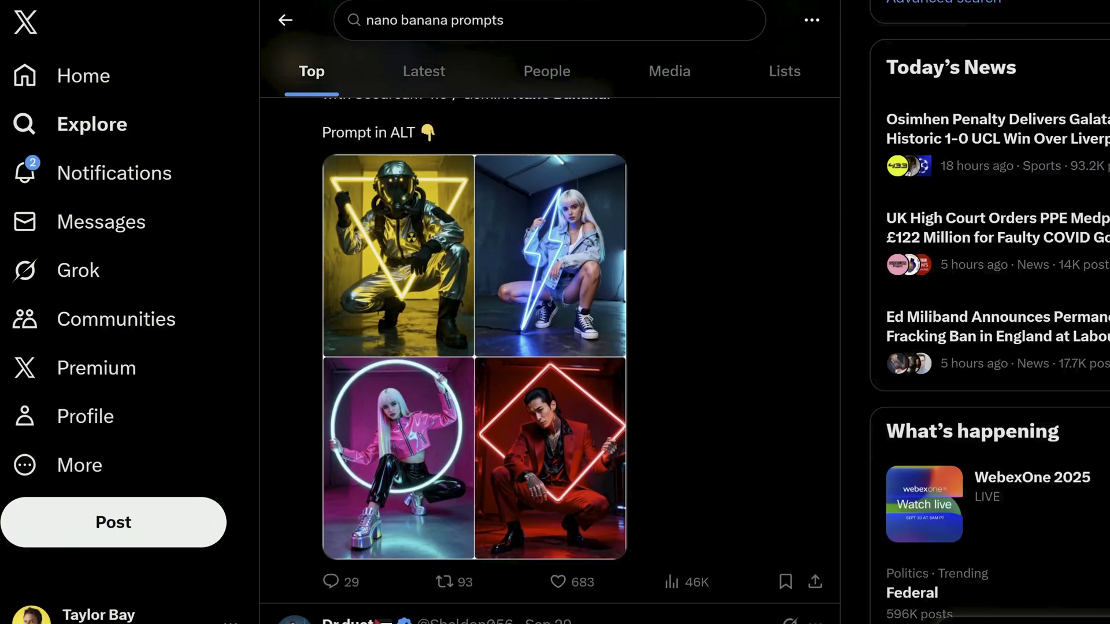
scroll(549, 347, "down", 7)
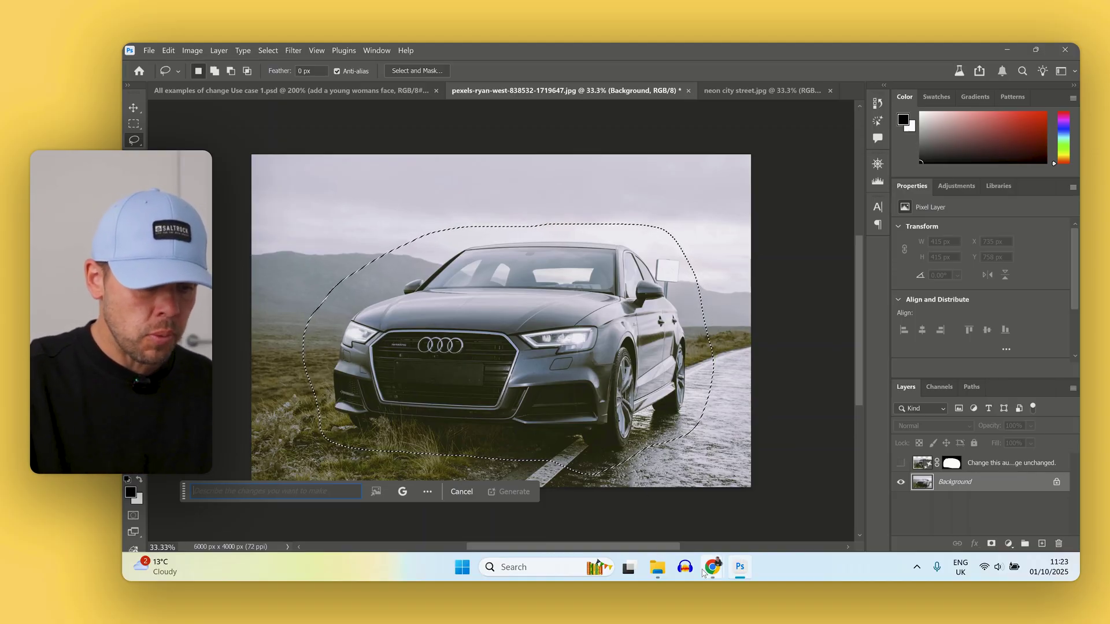
Step: Copy "Change this audi car into a jeep, keep the rest of the image unchanged." from Google Docs into Photoshop's fill prompt and generate
mouse_move(703, 572)
left_click(667, 508)
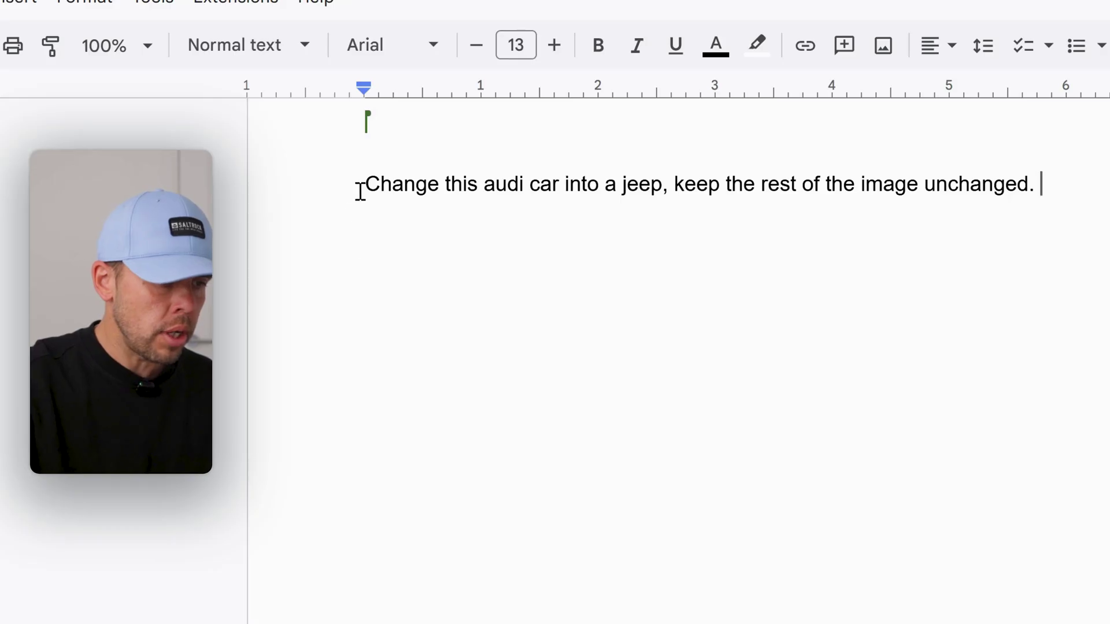
left_click_drag(359, 191, 1041, 190)
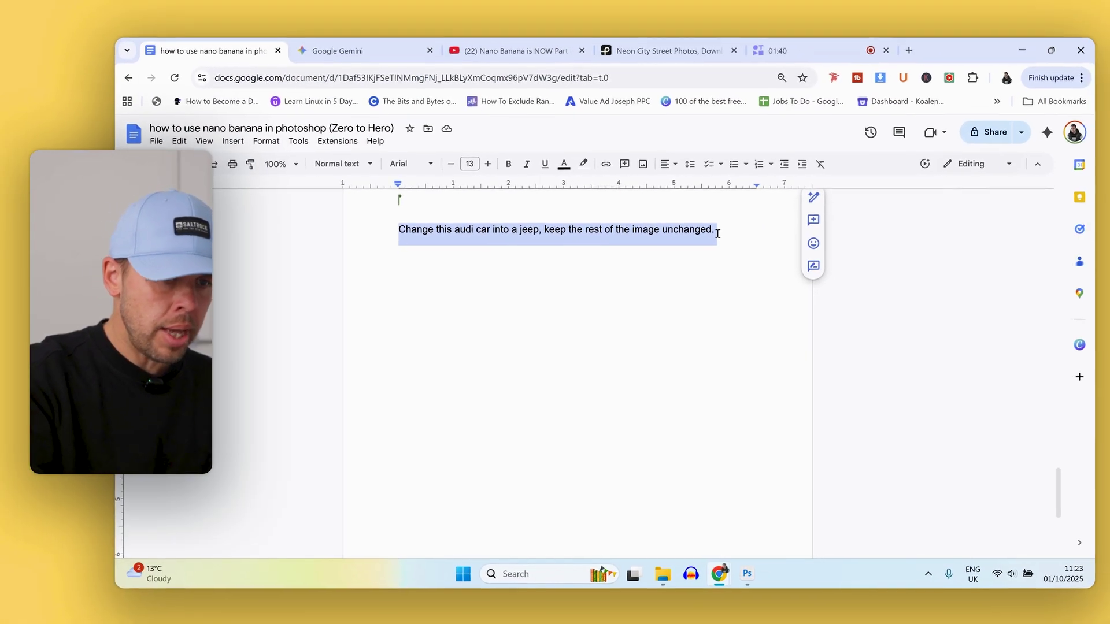
key("alt+Tab")
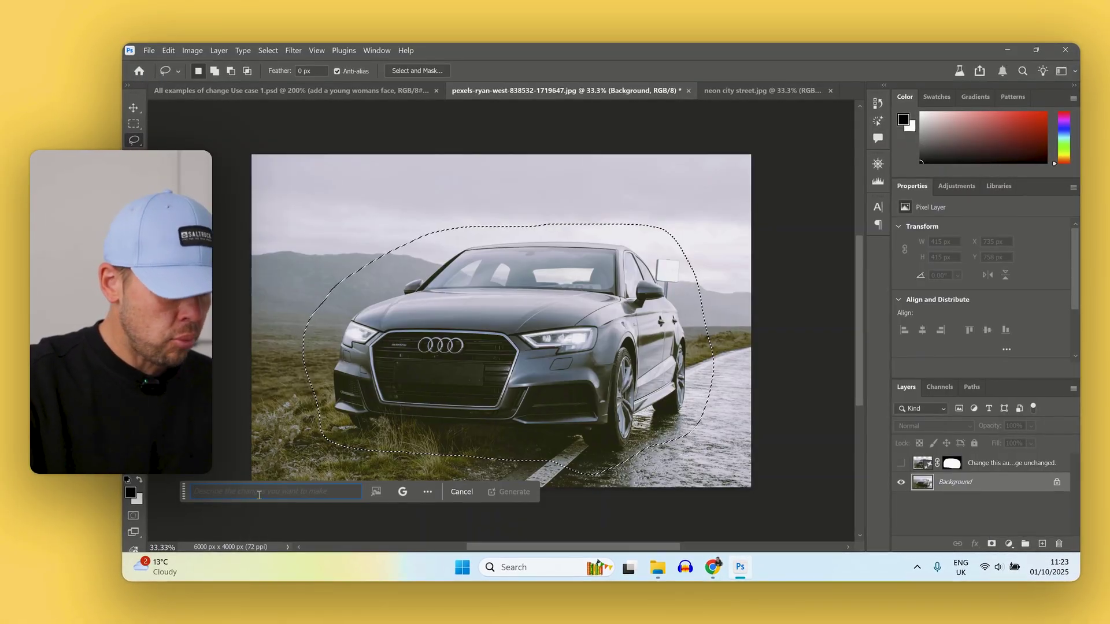
type("Change this audi car to a jeep, keep the rest of the image unchanged.")
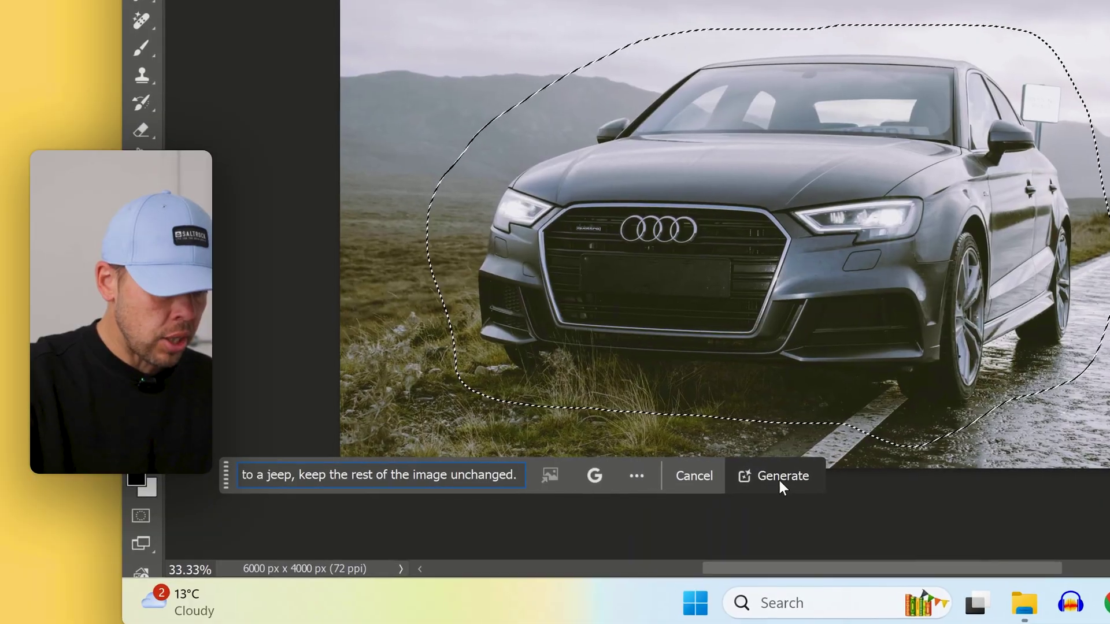
left_click(782, 481)
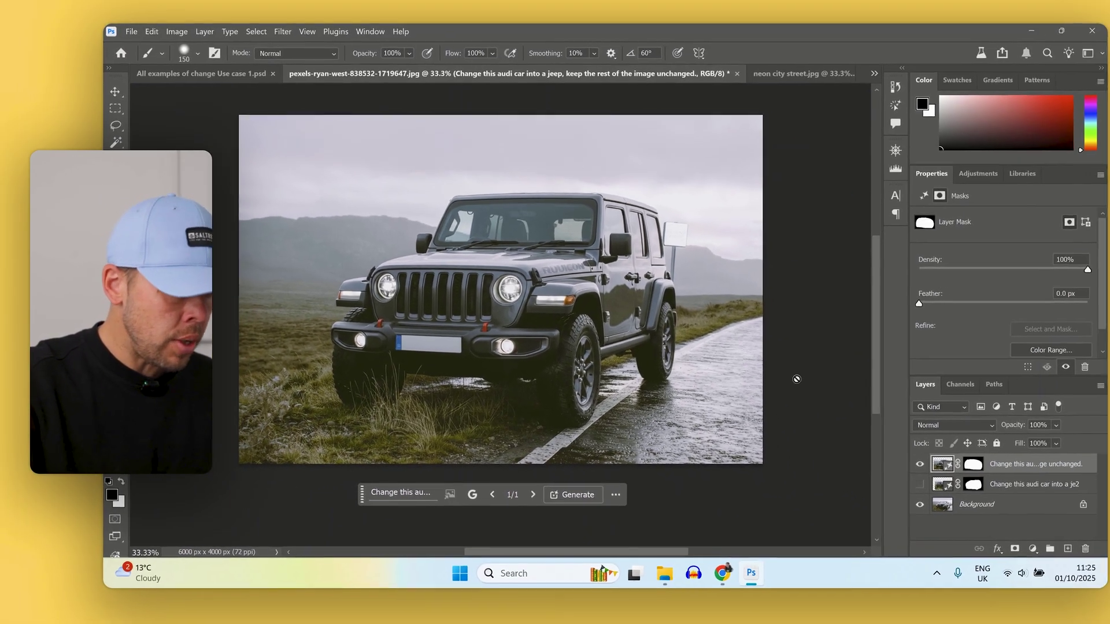
Step: Lasso the misaligned section of the white road line below the jeep's front wheel, down to the image edge
key("l")
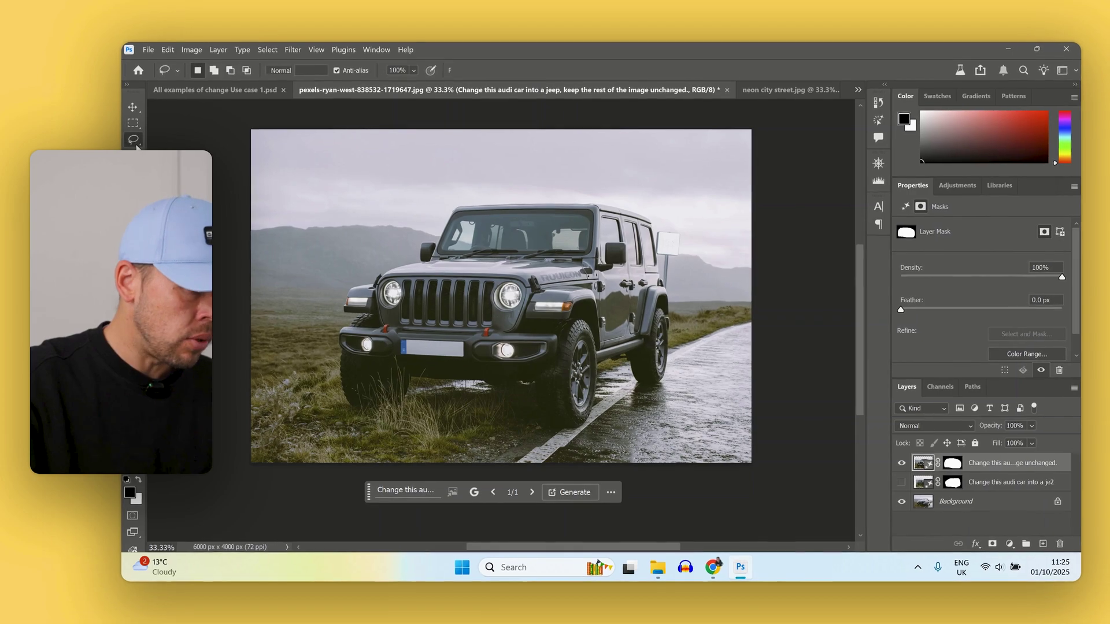
key("ctrl+plus")
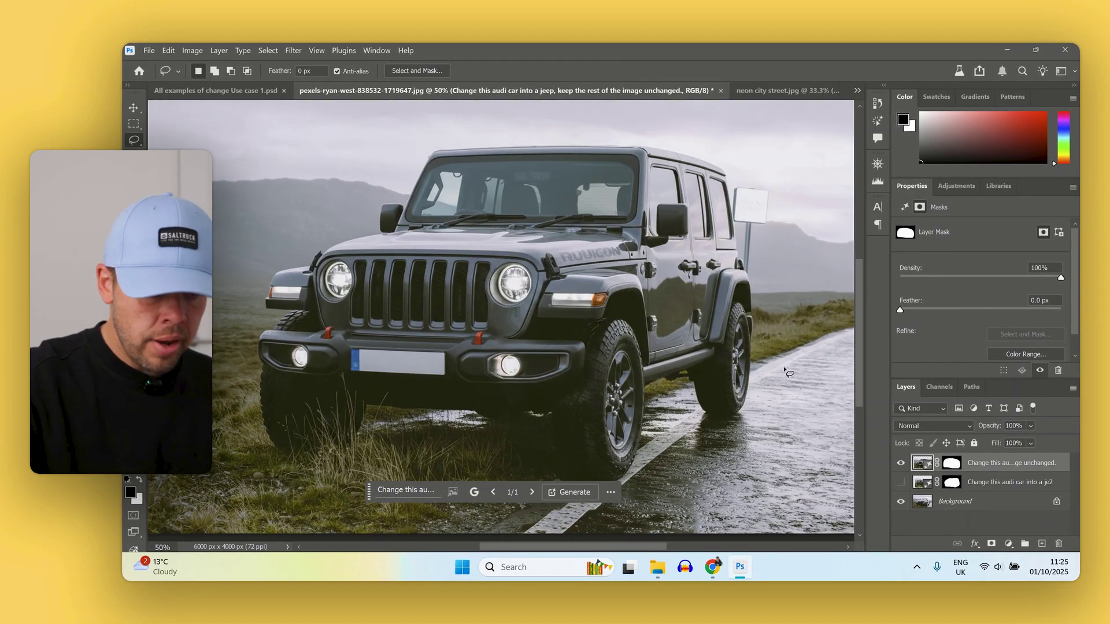
scroll(856, 382, "down", 5)
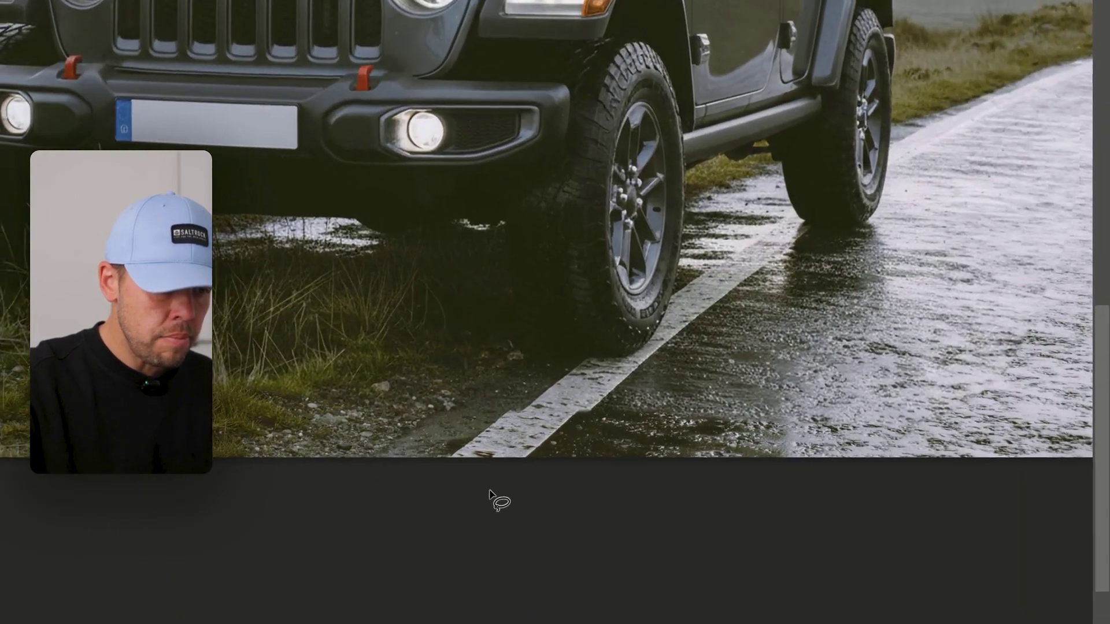
mouse_move(490, 491)
left_mouse_down()
mouse_move(521, 487)
mouse_move(639, 411)
mouse_move(611, 372)
mouse_move(524, 365)
mouse_move(499, 501)
left_mouse_up()
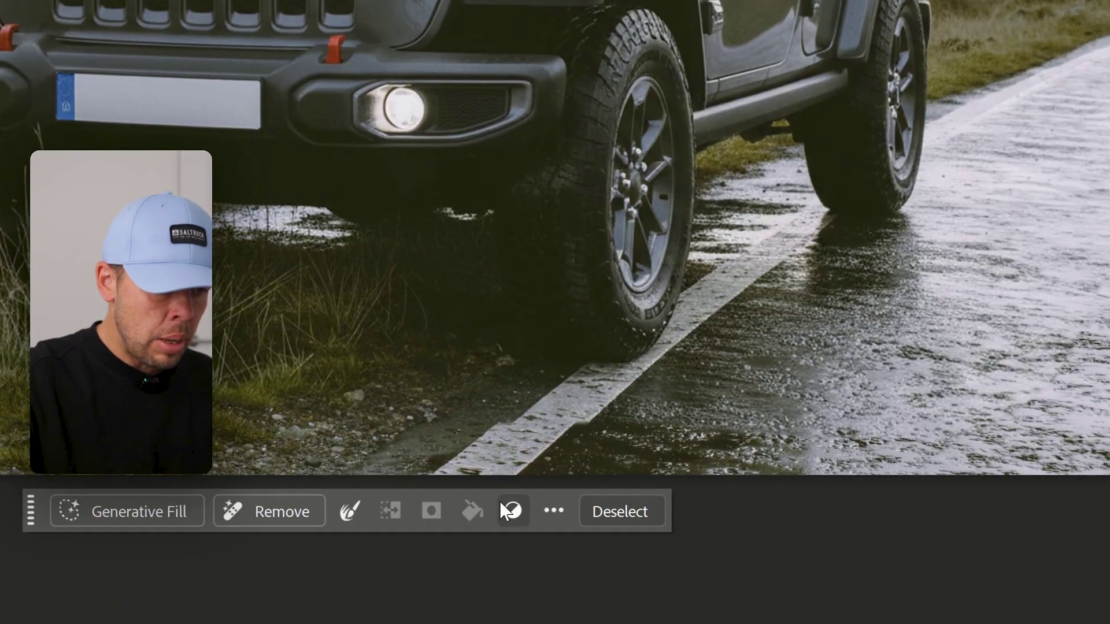
Step: Generate a fill for the road line selection with the Firefly Image 3 model and an empty prompt
left_click(128, 520)
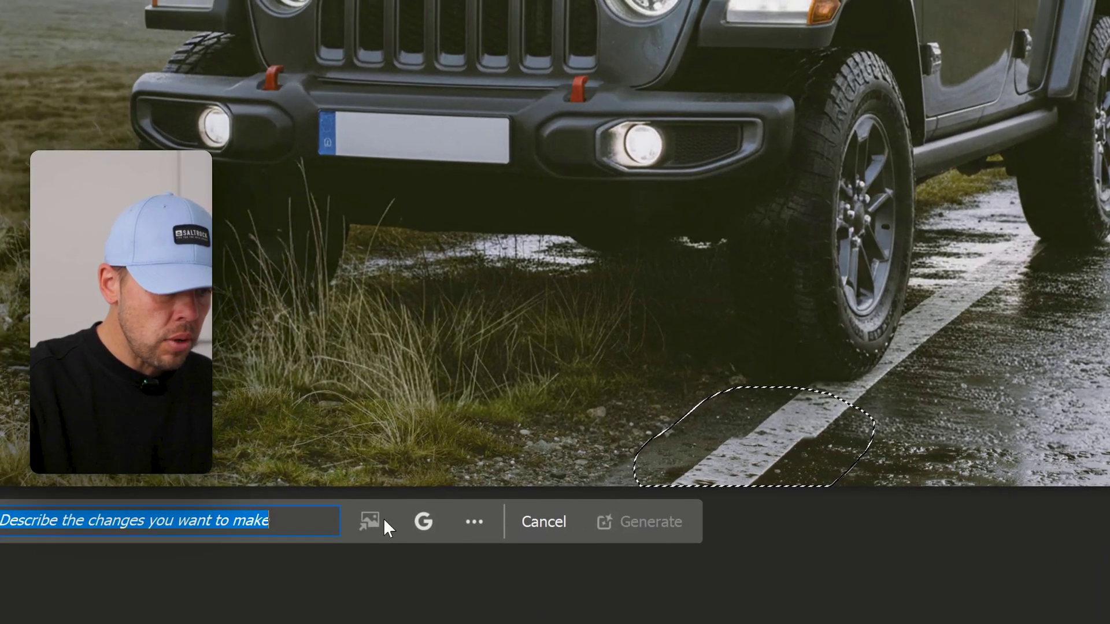
left_click(462, 521)
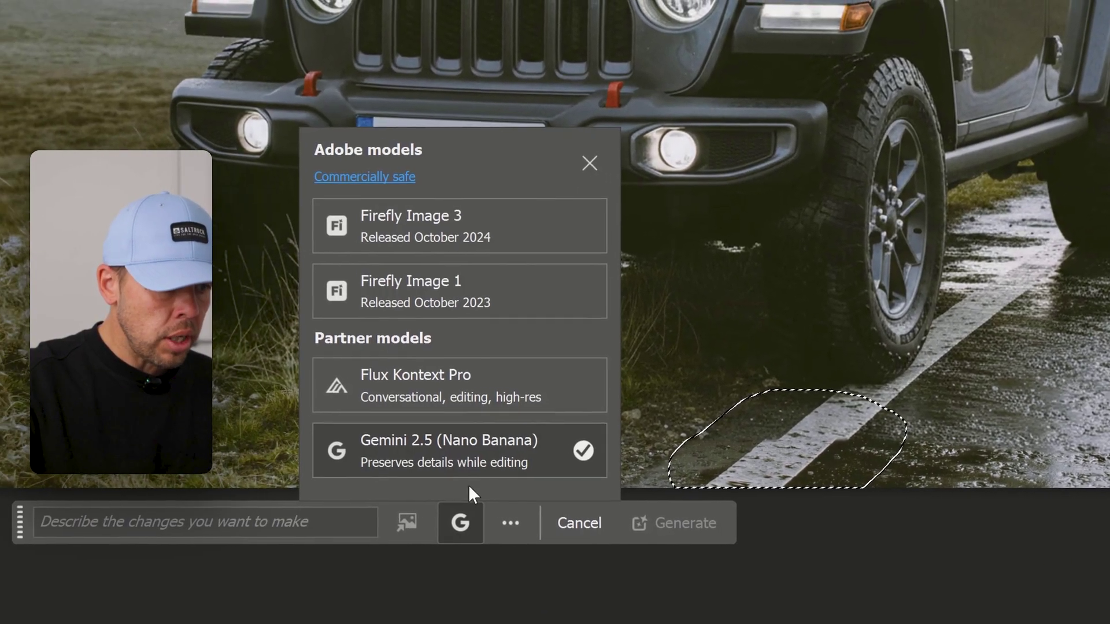
left_click(528, 238)
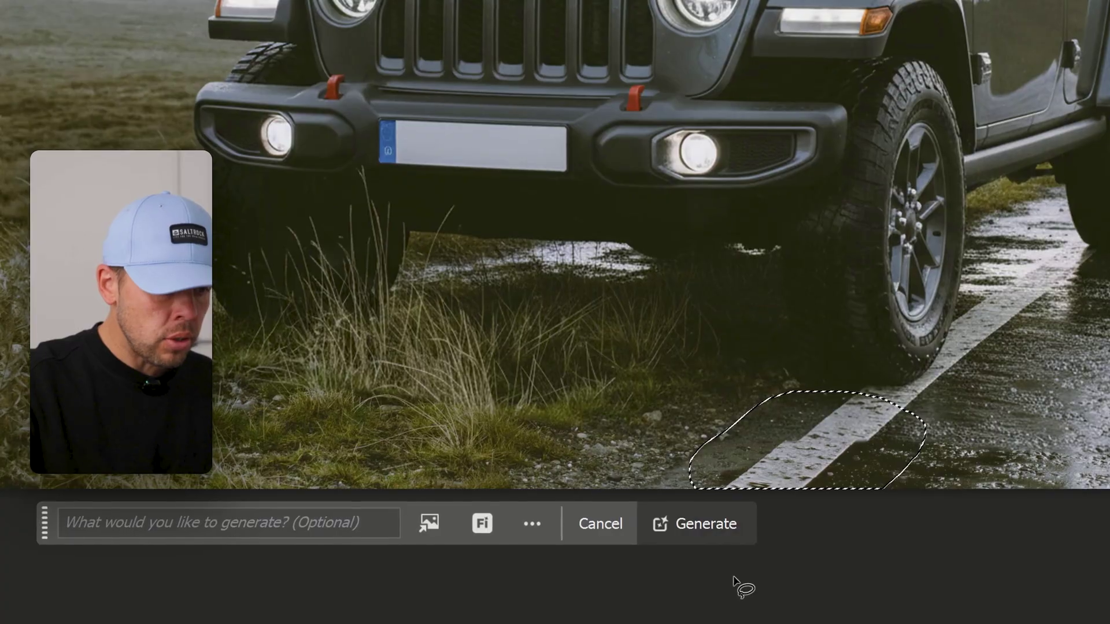
left_click(702, 523)
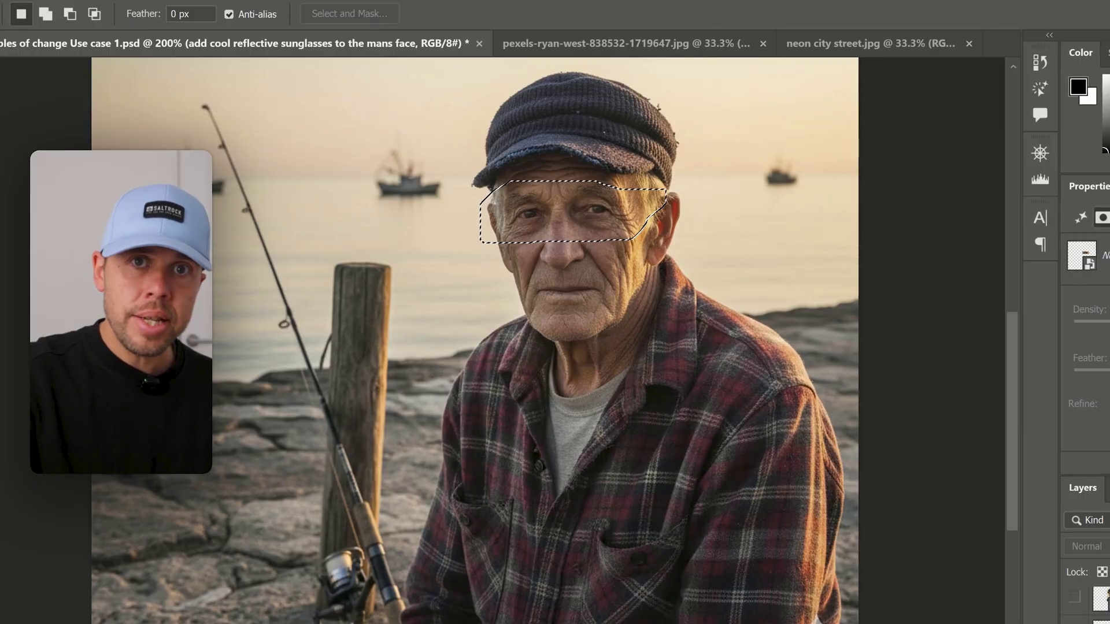
Step: Show the generated layers on the fisherman portrait one at a time: reflective sunglasses, clown makeup, and the young woman's face
left_click(1074, 623)
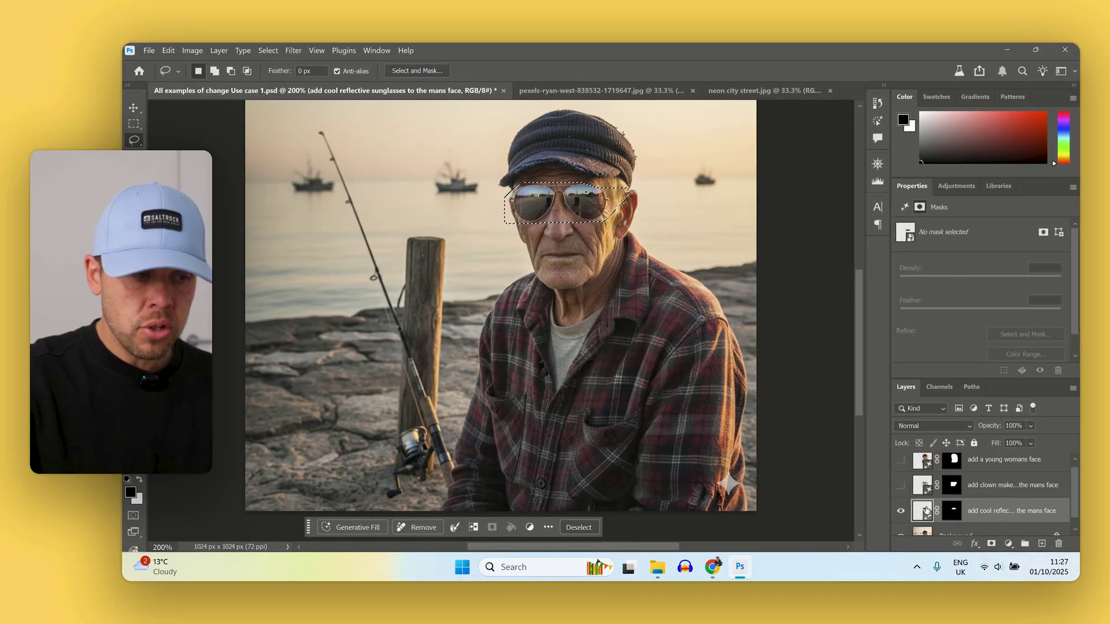
left_click(925, 510)
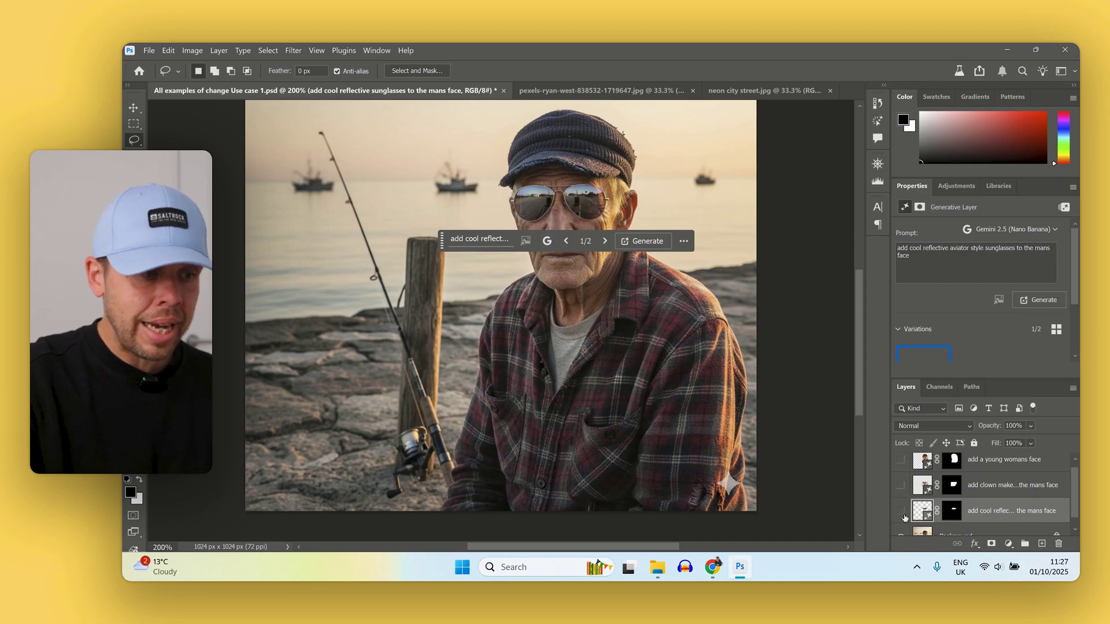
left_click(901, 512)
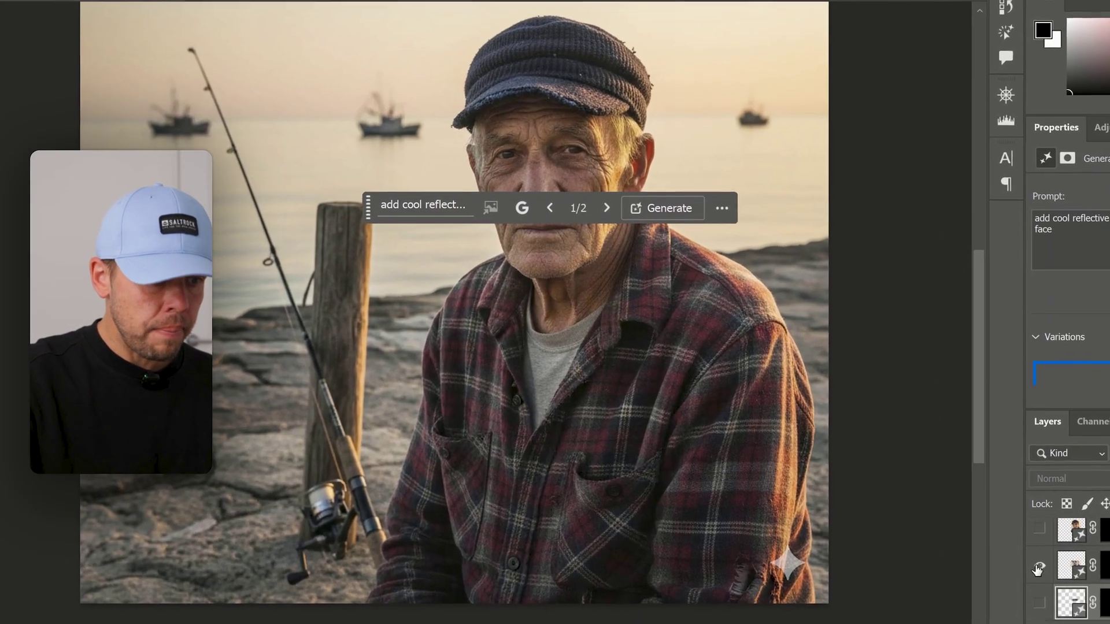
left_click(1038, 569)
left_click_drag(368, 208, 371, 394)
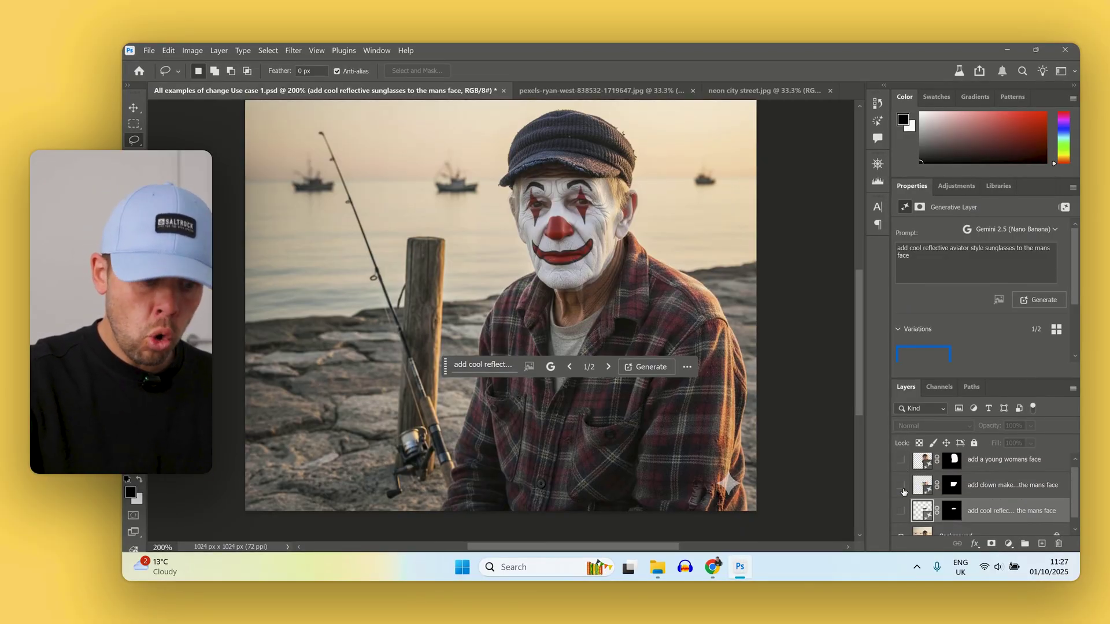
left_click(901, 486)
left_click(900, 461)
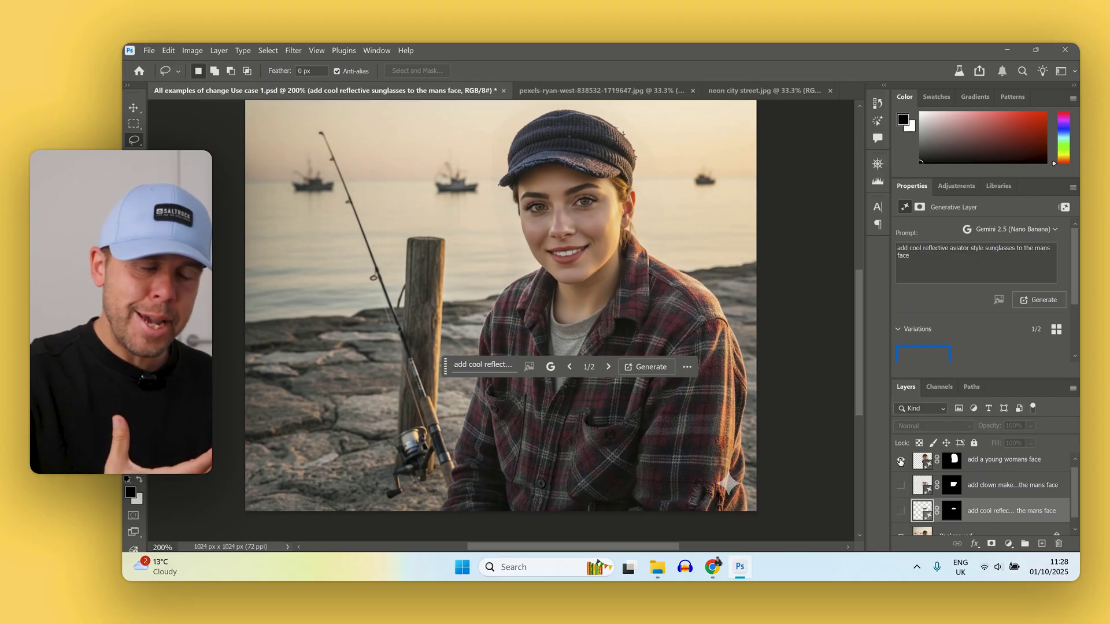
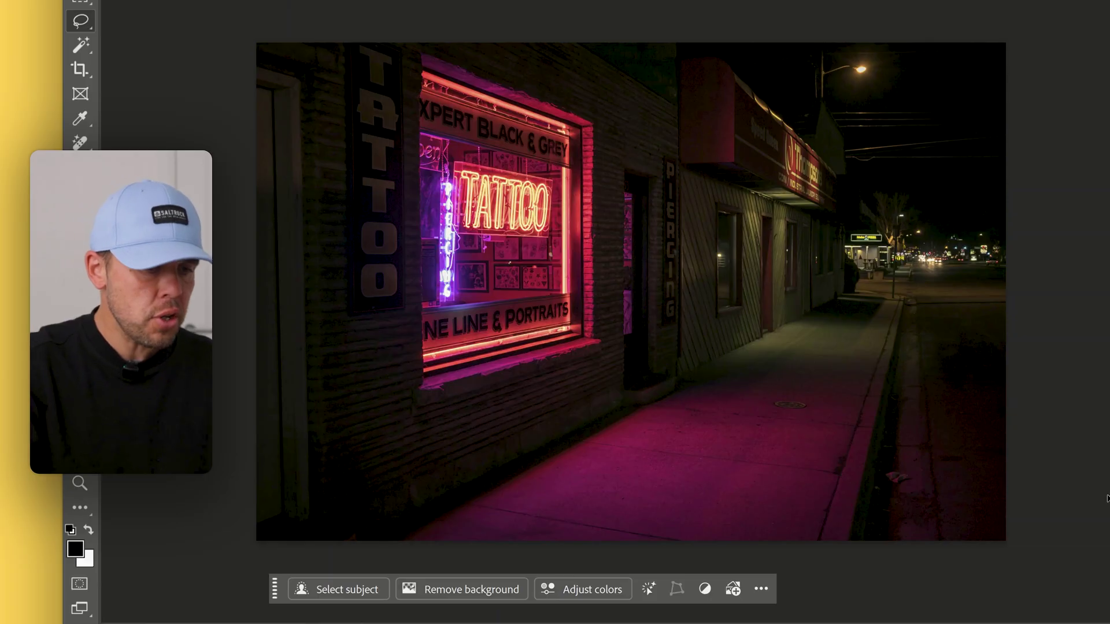
Step: Draw a large lasso selection across the neon tattoo shop front, the sidewalk and part of the street
left_click_drag(848, 196, 839, 193)
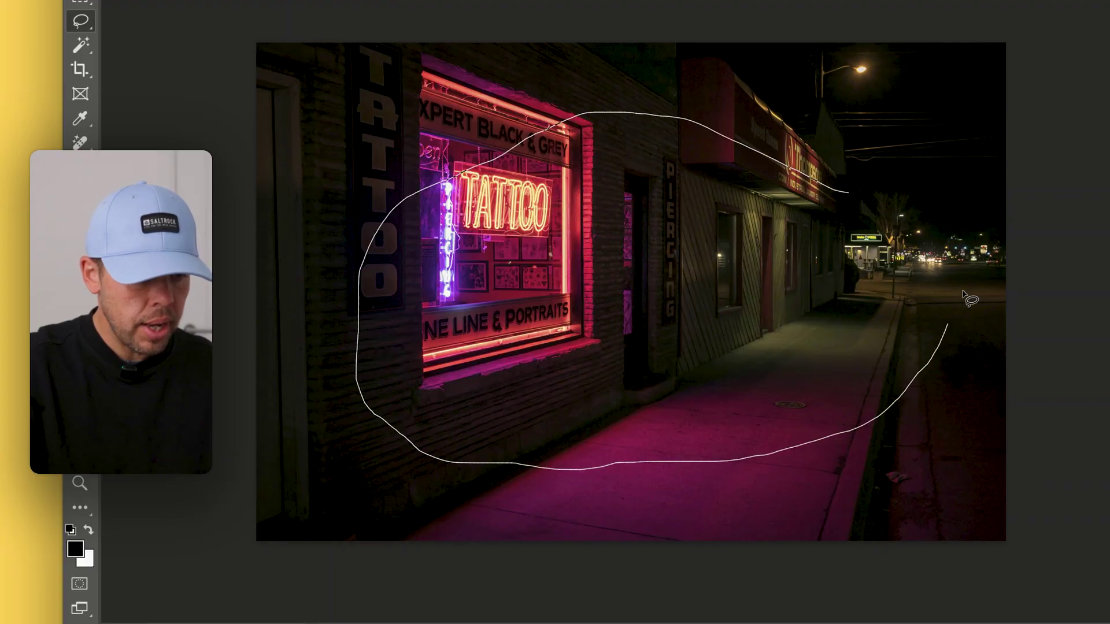
left_click_drag(964, 296, 959, 289)
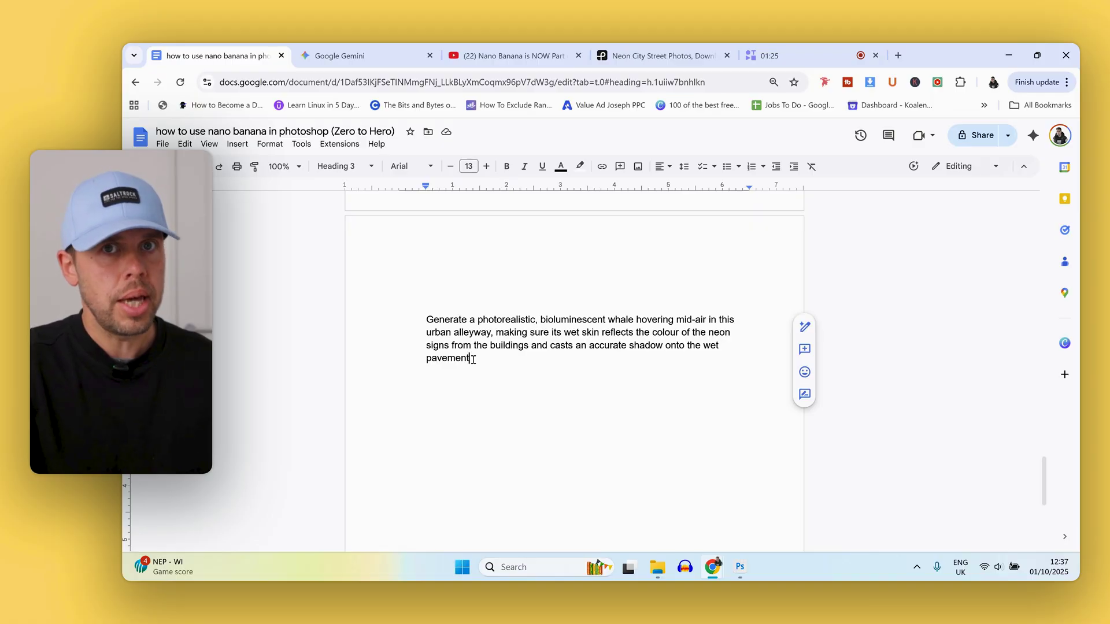
Step: Copy the full Google Docs prompt describing a photorealistic, bioluminescent whale hovering mid-air in the urban alleyway
triple_click(473, 359)
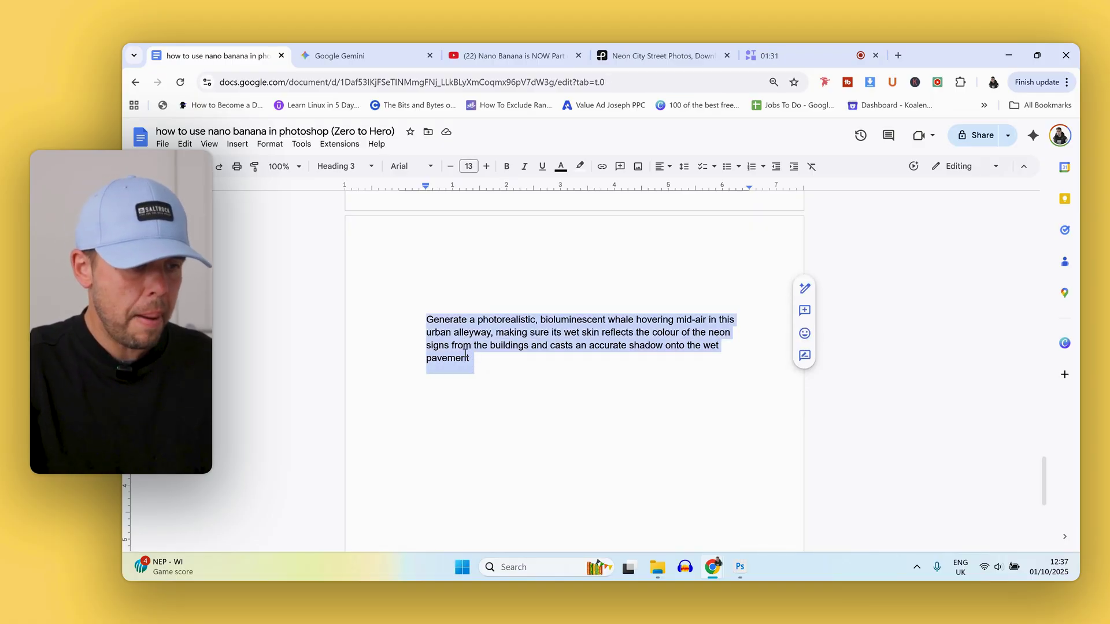
right_click(465, 353)
left_click(502, 231)
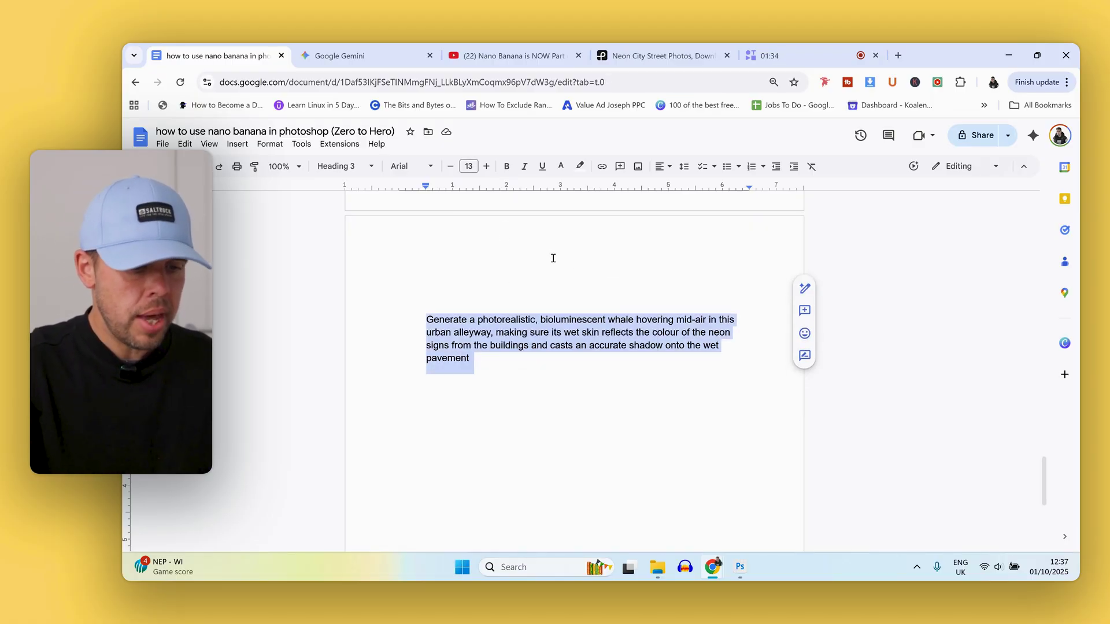
left_click(508, 456)
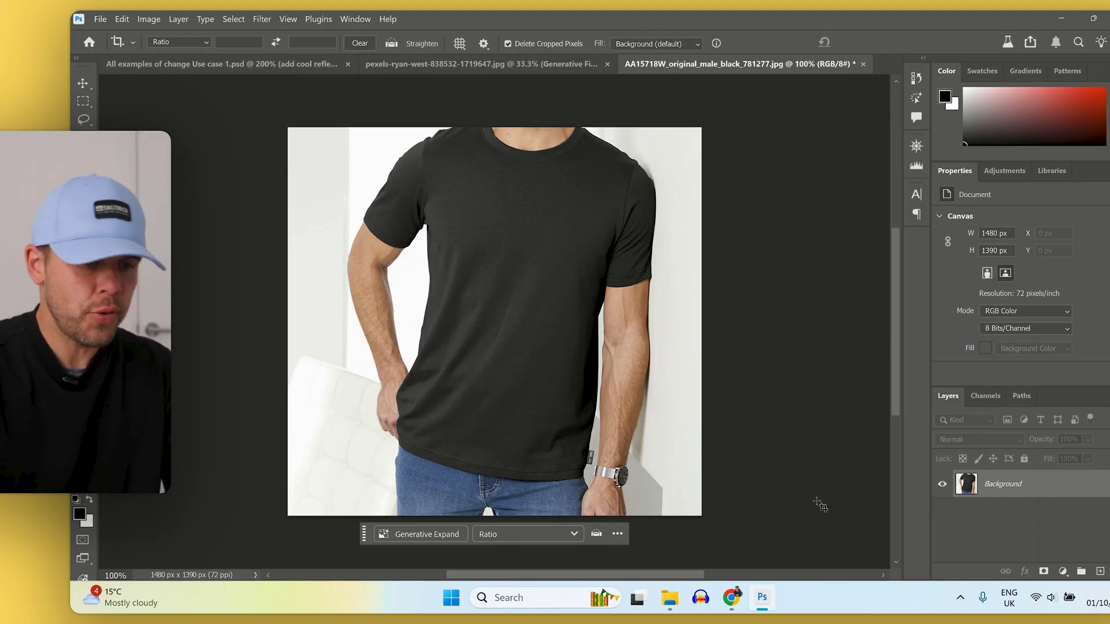
Step: Draw a circular selection on the black T-shirt with the Elliptical Marquee and move it about 126 px right and 164 px up onto the chest
left_click(87, 104)
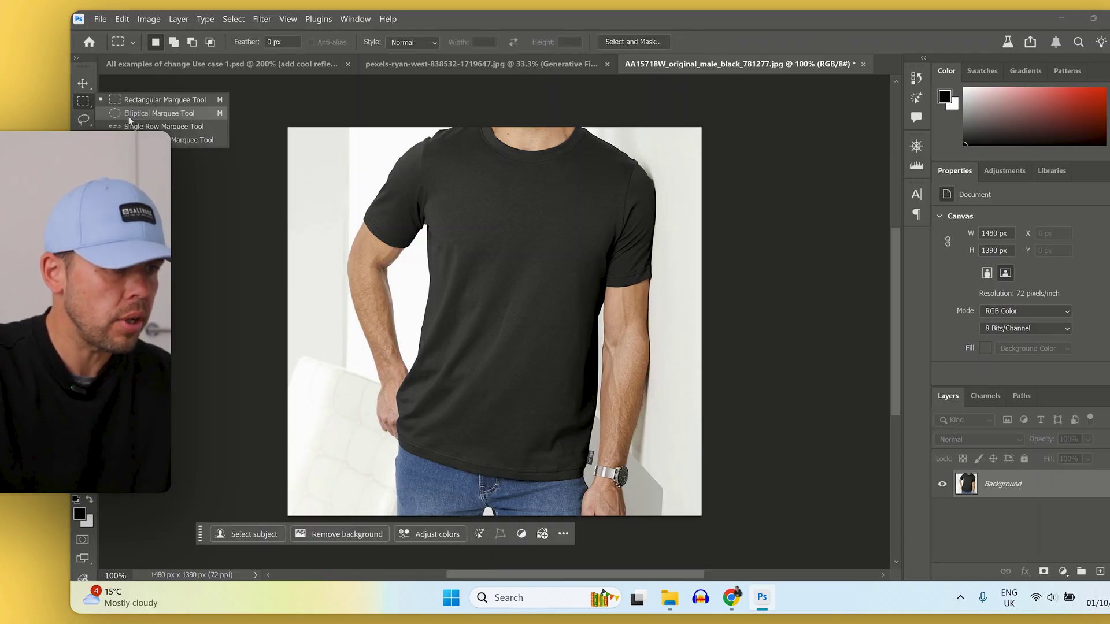
left_click(128, 115)
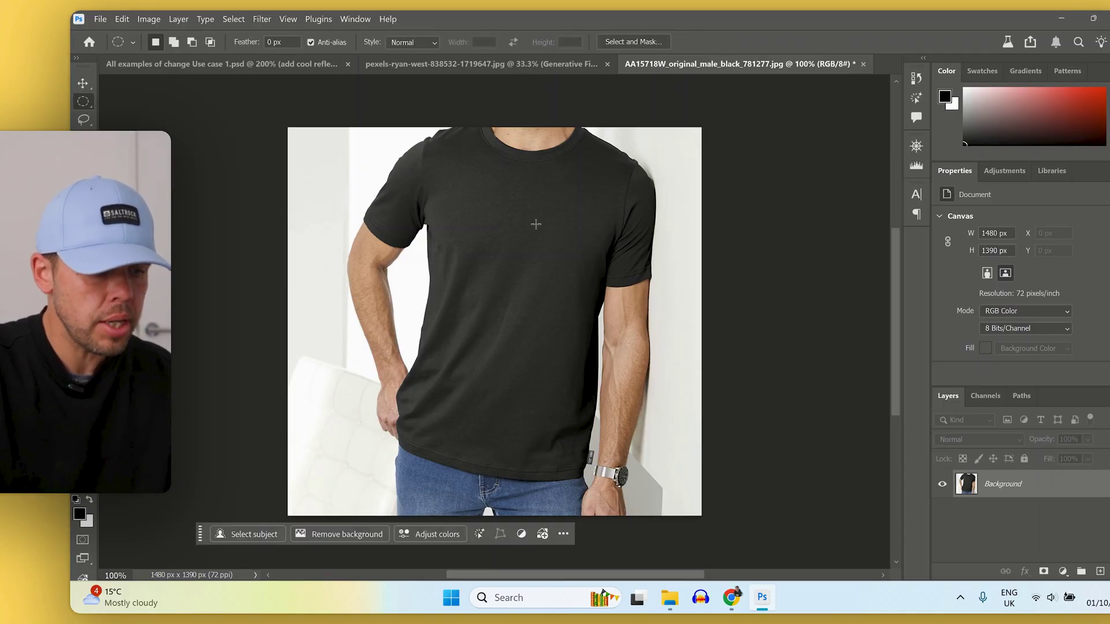
left_click_drag(517, 235, 395, 325)
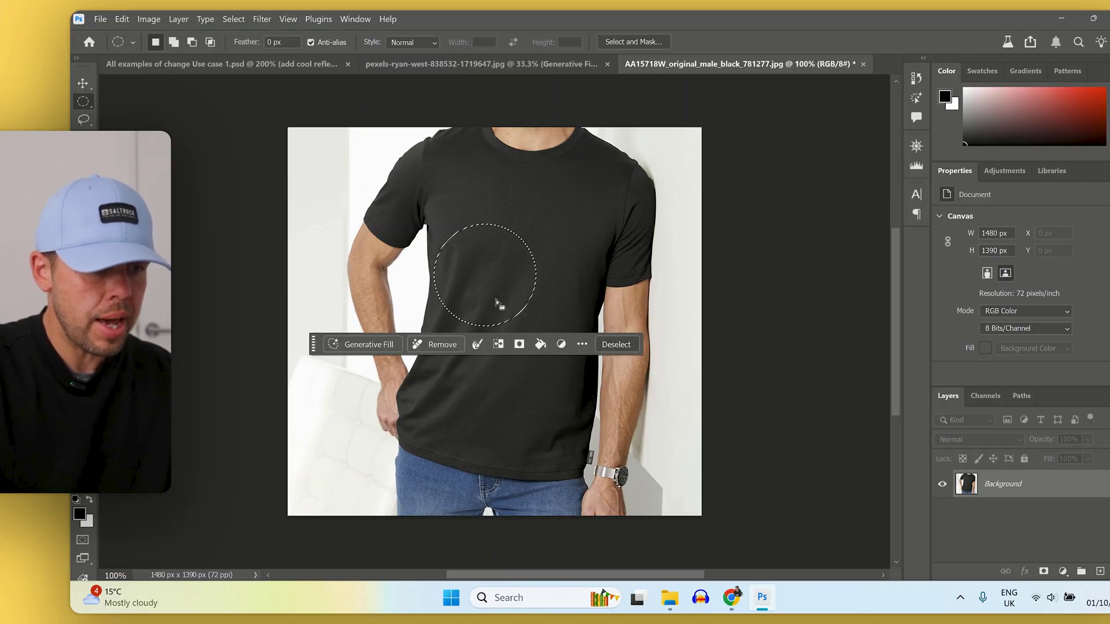
left_click_drag(482, 284, 516, 237)
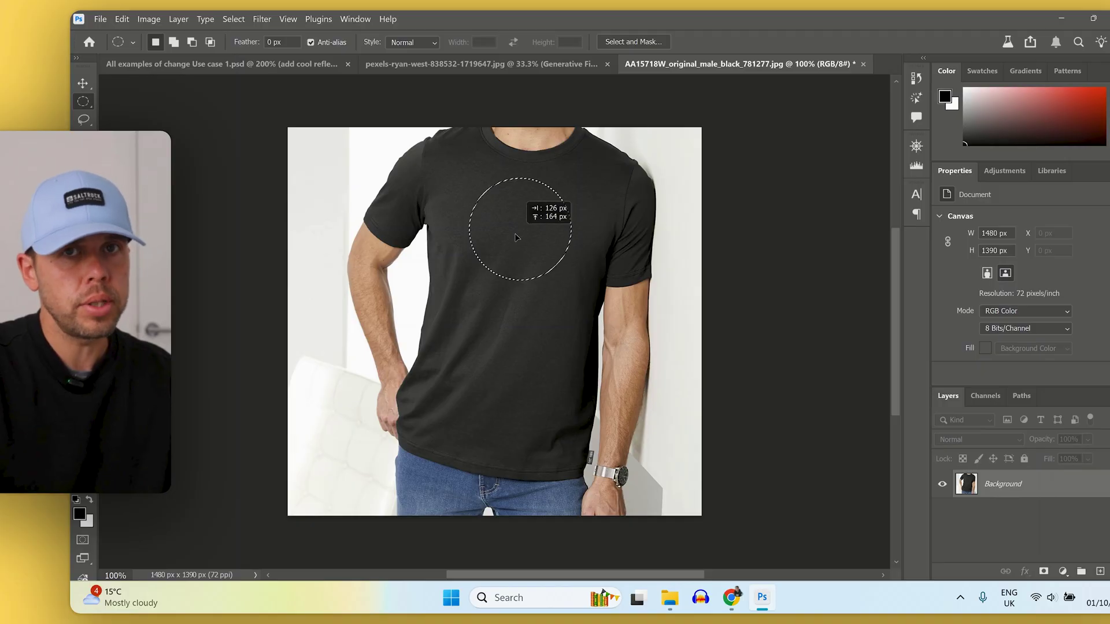
Step: Generative Fill the circular chest selection with Gemini 2.5 (Nano Banana), using the pasted prompt for a retro 80s vaporwave pink and cyan 'Arcade Dreams' neon sign
left_click_drag(516, 237, 516, 237)
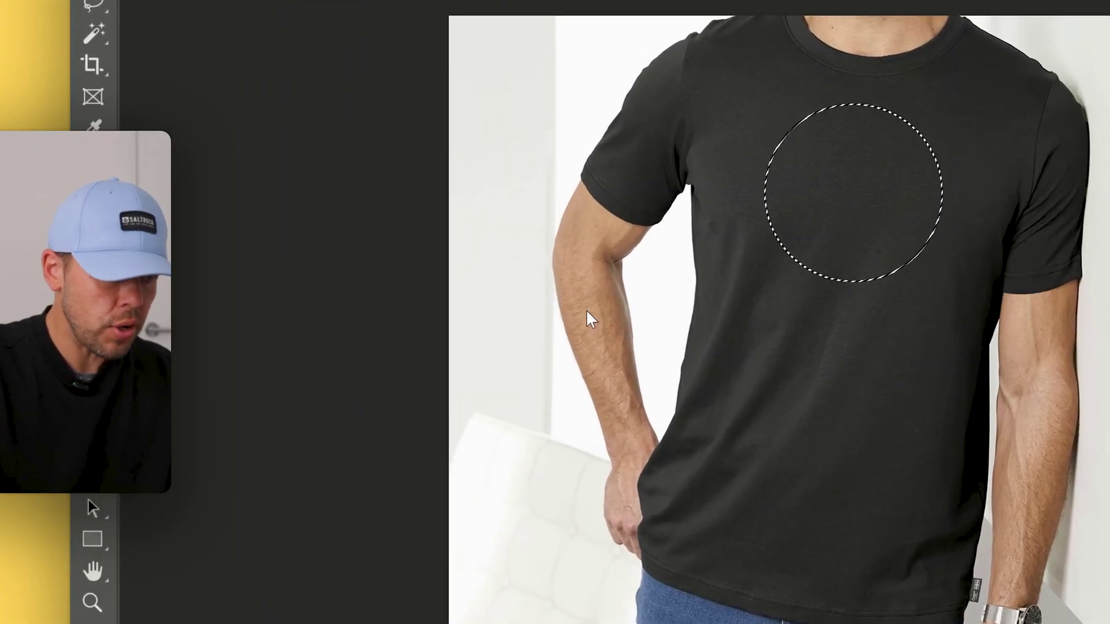
left_click(590, 318)
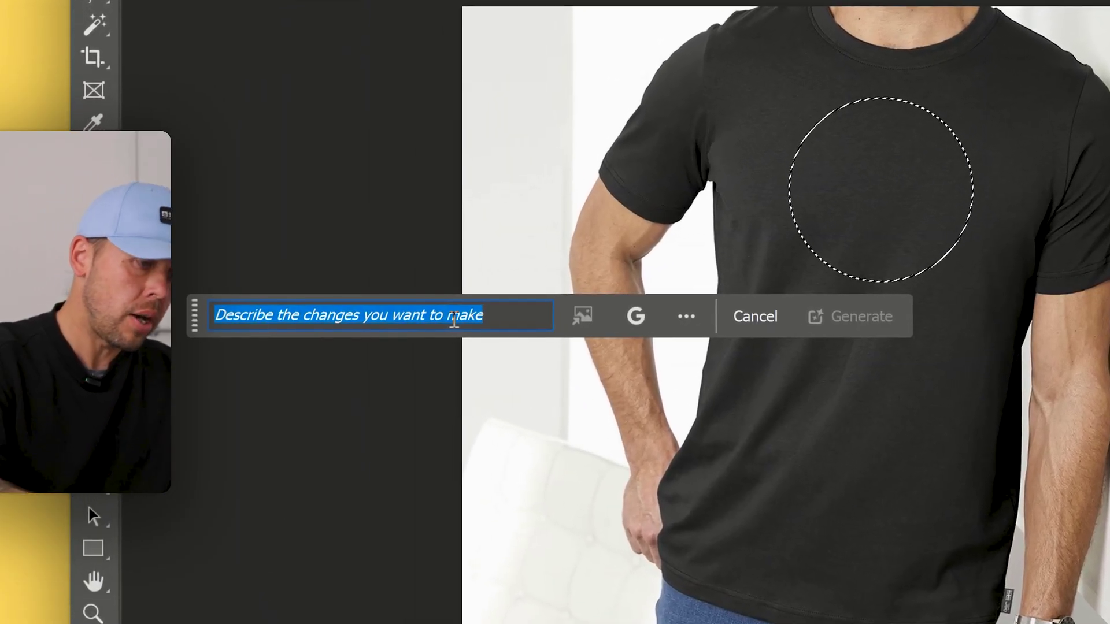
key("ctrl+v")
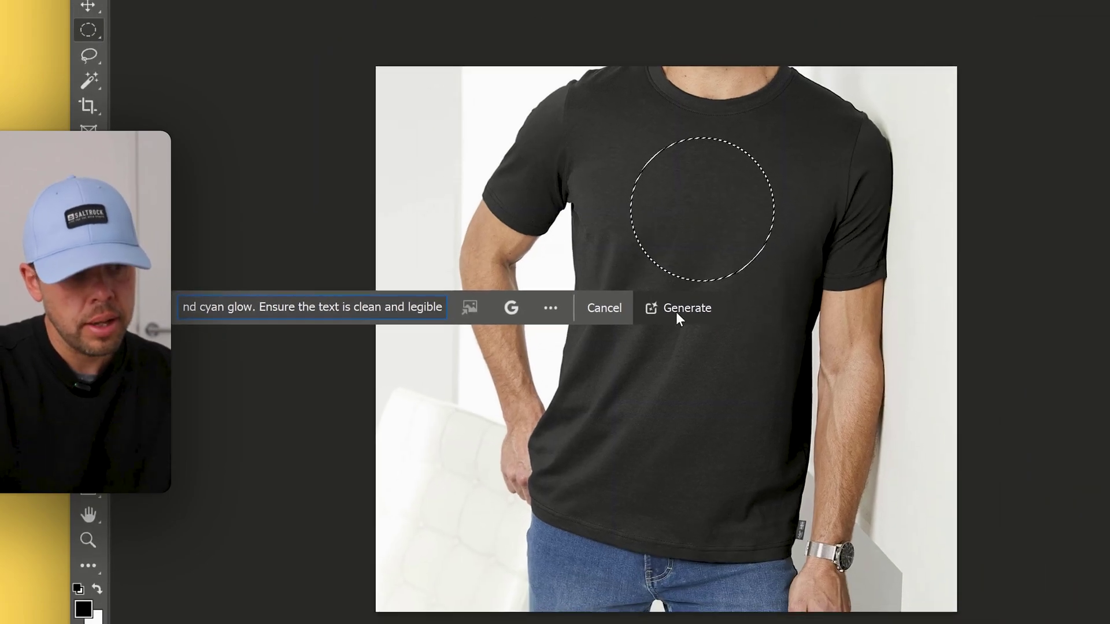
left_click(854, 330)
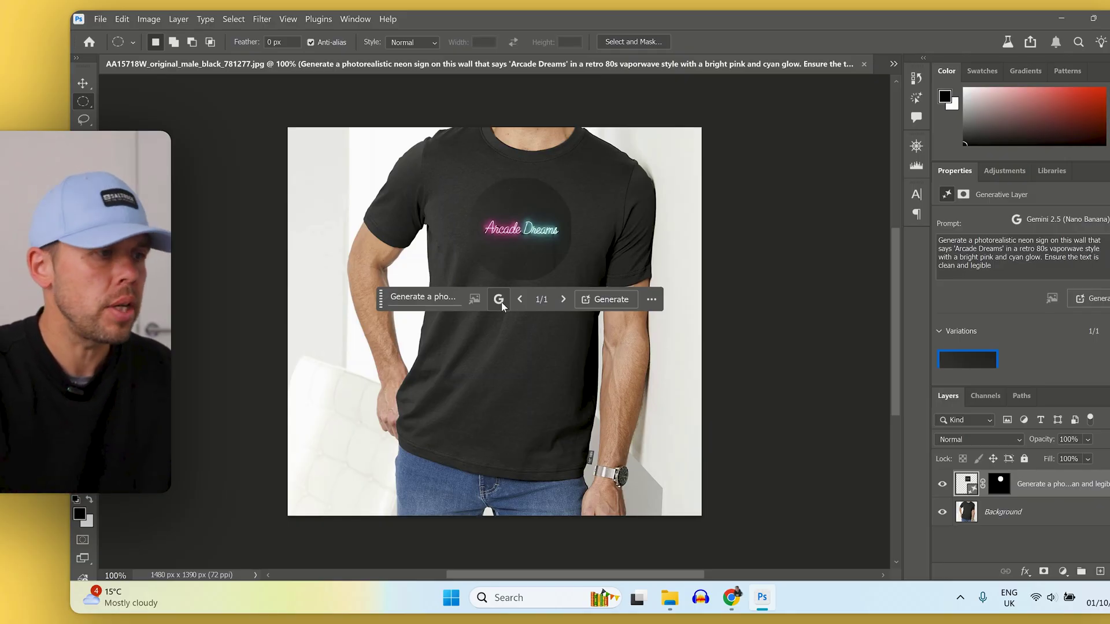
Step: Select the dark area around the 'Arcade Dreams' lettering with the Magic Wand at tolerance 30, hide it on the generative layer's mask and deselect
key("w")
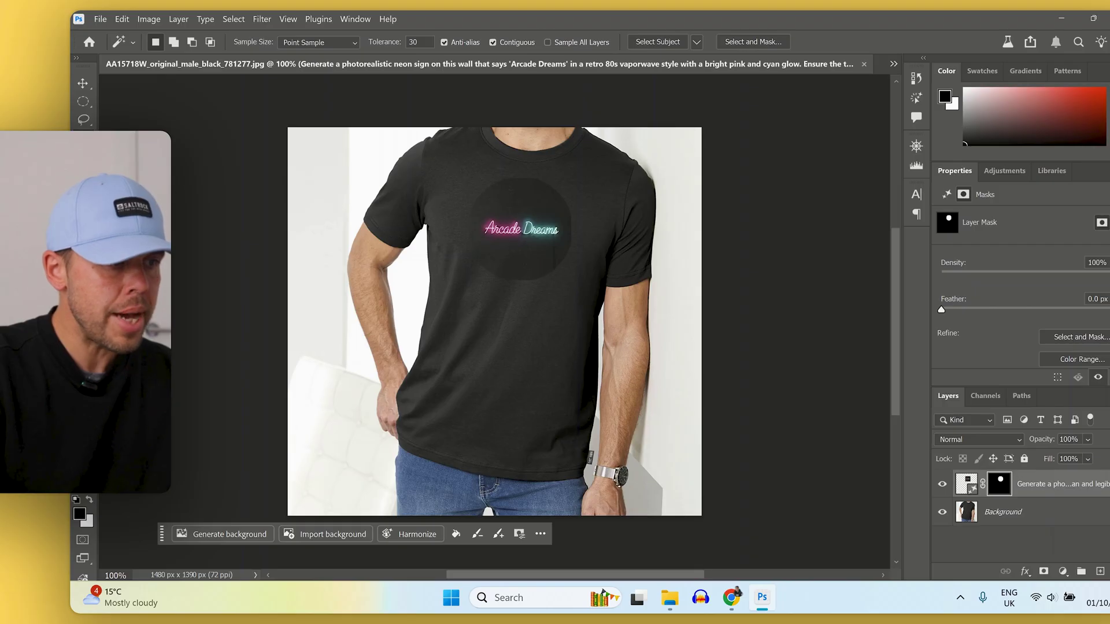
left_click(527, 208)
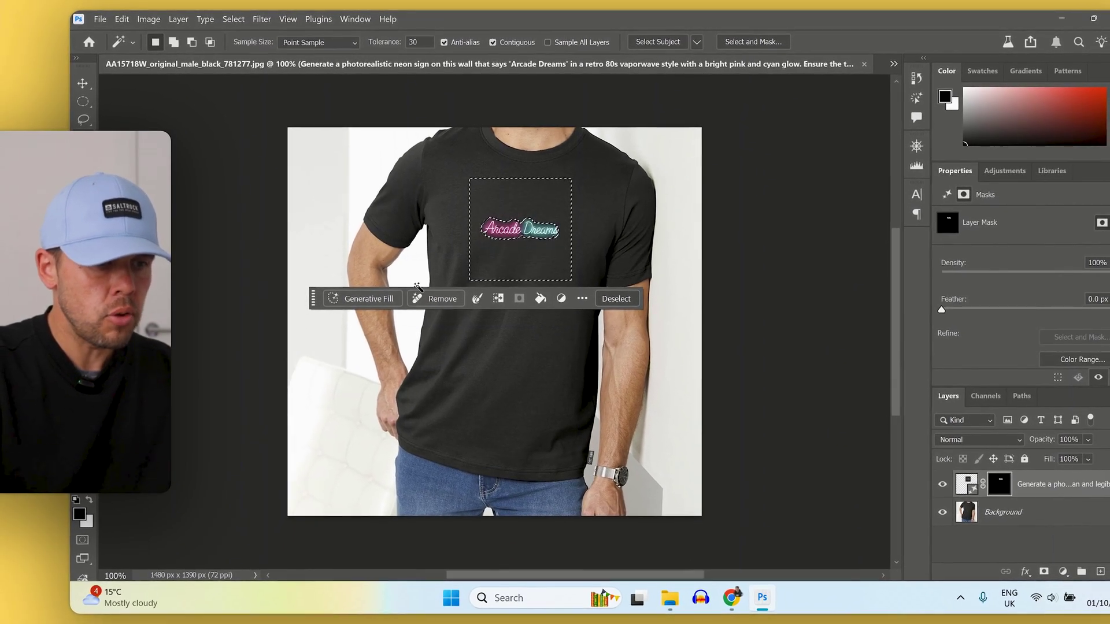
key("ctrl+d")
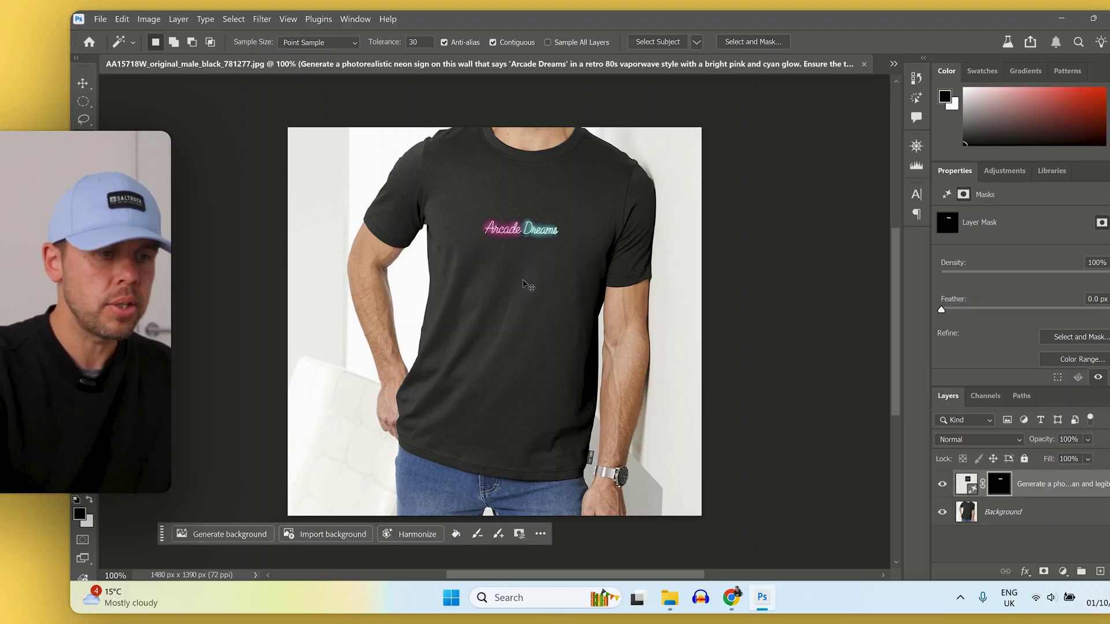
Step: Free-transform the 'Arcade Dreams' lettering to 117.82% scale and 0.66° rotation, positioning it on the chest at X 818.52 px, Y 374.50 px
key("ctrl+plus")
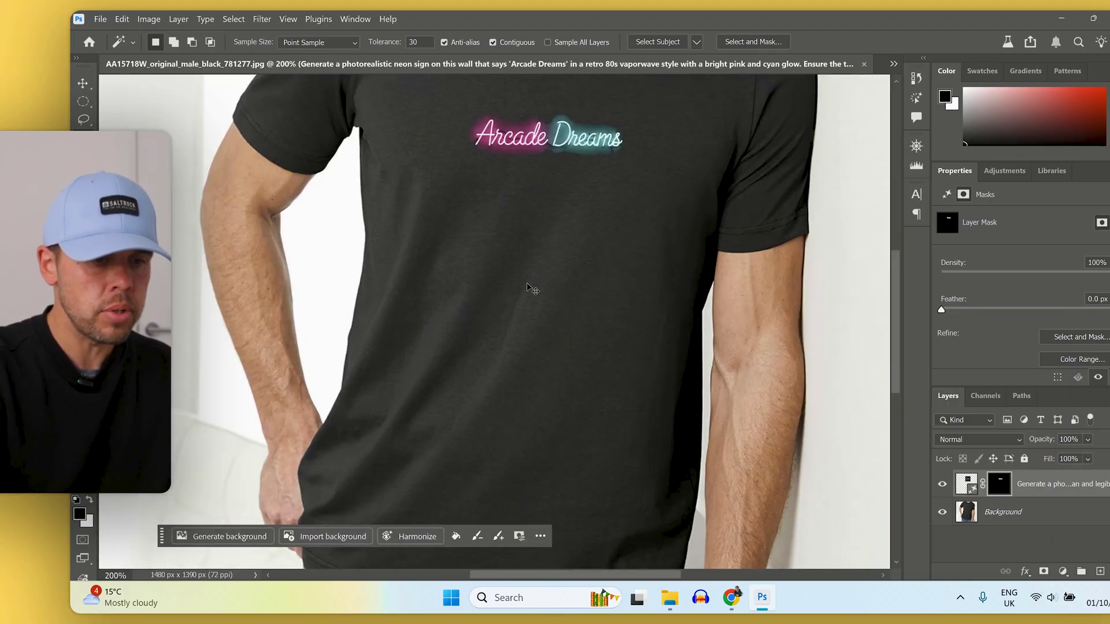
key("ctrl+minus")
key("ctrl+t")
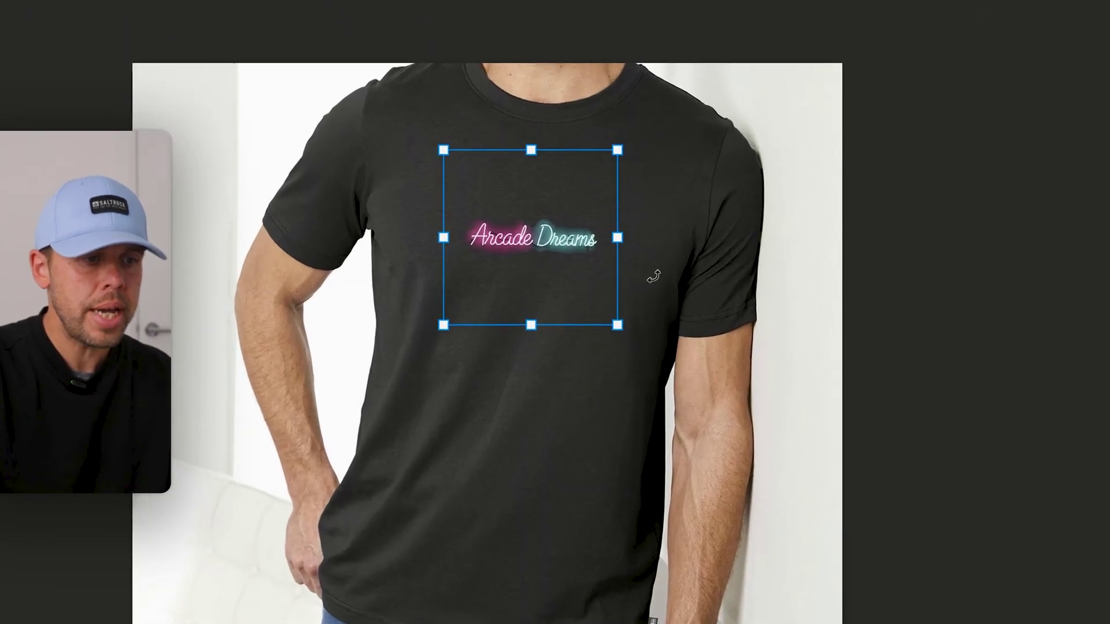
left_click_drag(591, 253, 578, 280)
left_click_drag(634, 330, 649, 268)
left_click_drag(441, 342, 414, 375)
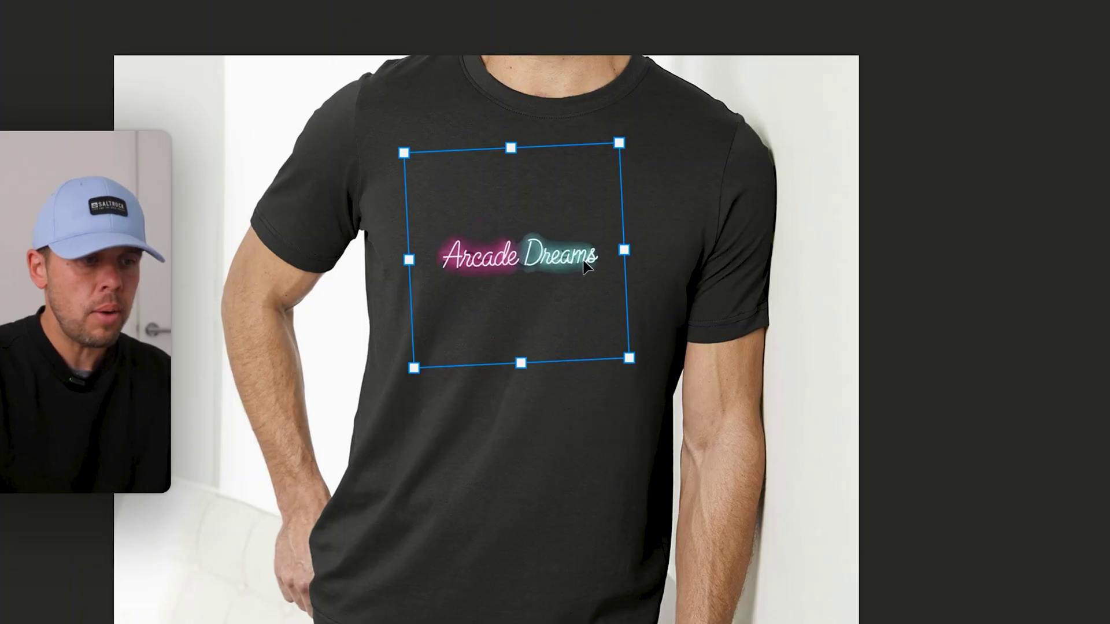
left_click_drag(588, 255, 614, 245)
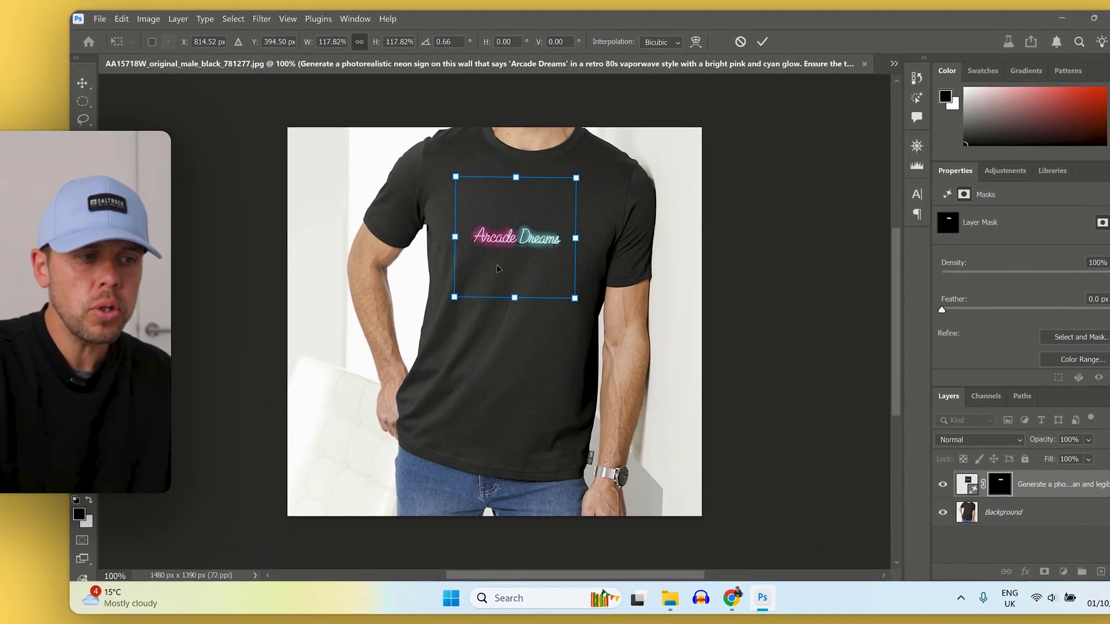
left_click_drag(502, 271, 497, 265)
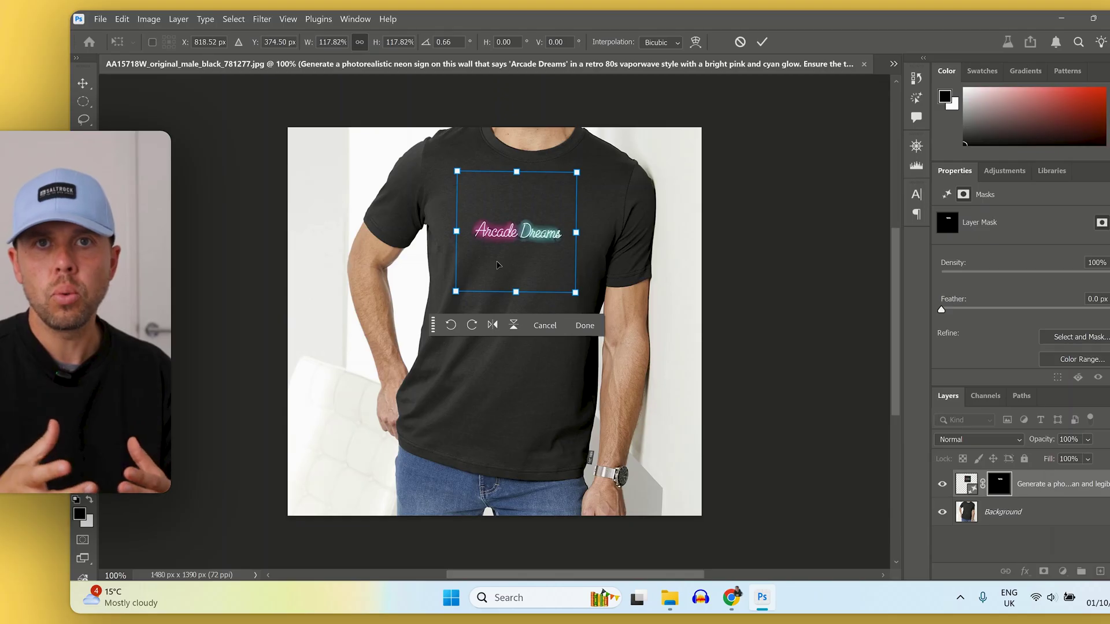